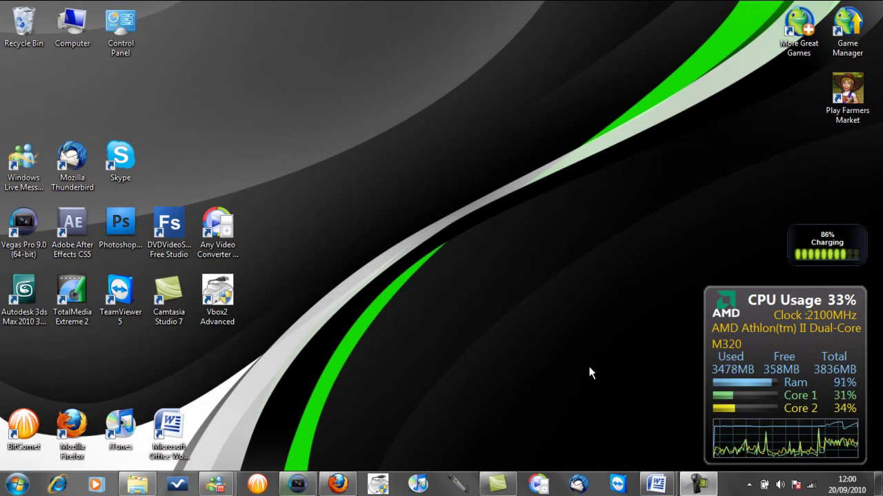
Return to Vegas, preview the footage around 00:01:26–00:01:31, and open Video006's Event Pan/Crop.
left_click(299, 484)
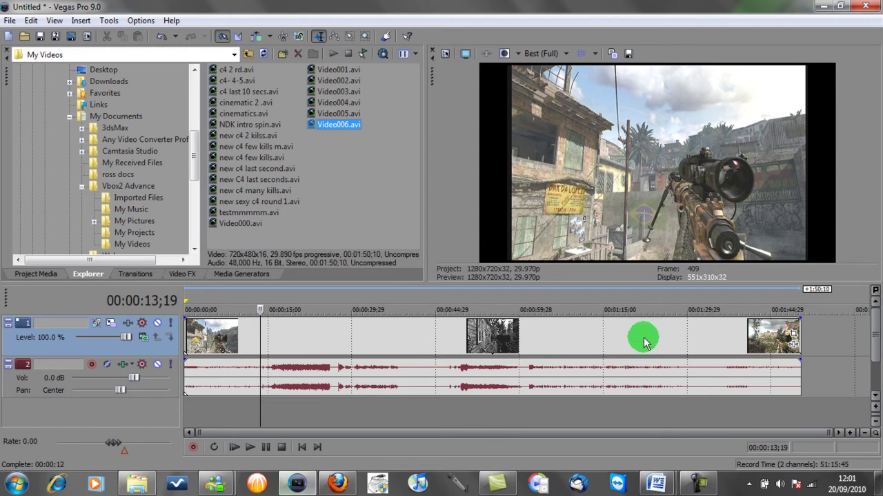
left_click(666, 326)
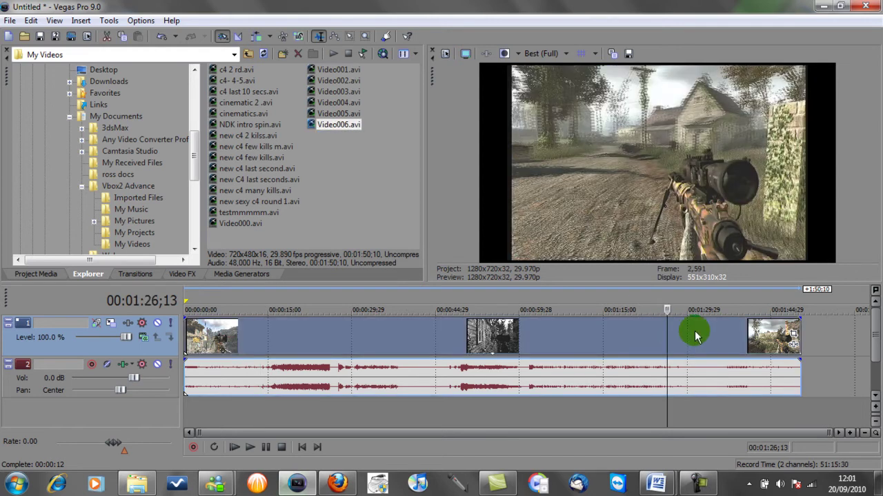
left_click(694, 330)
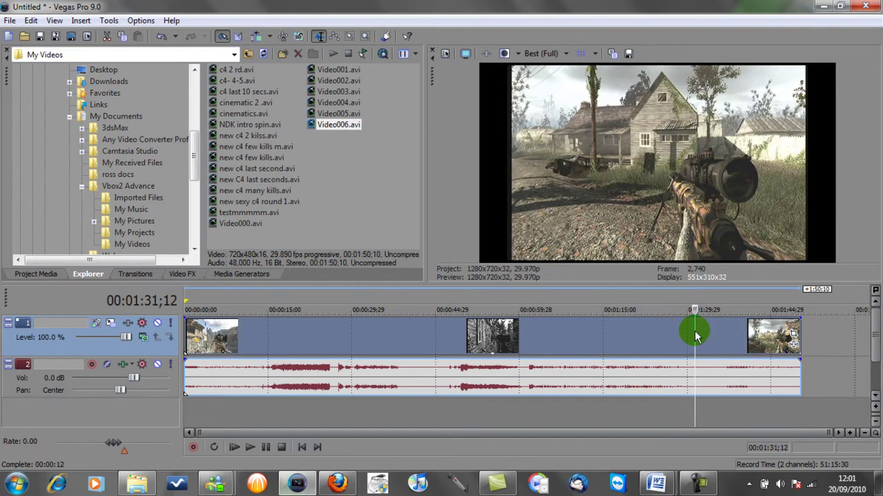
left_click(241, 337)
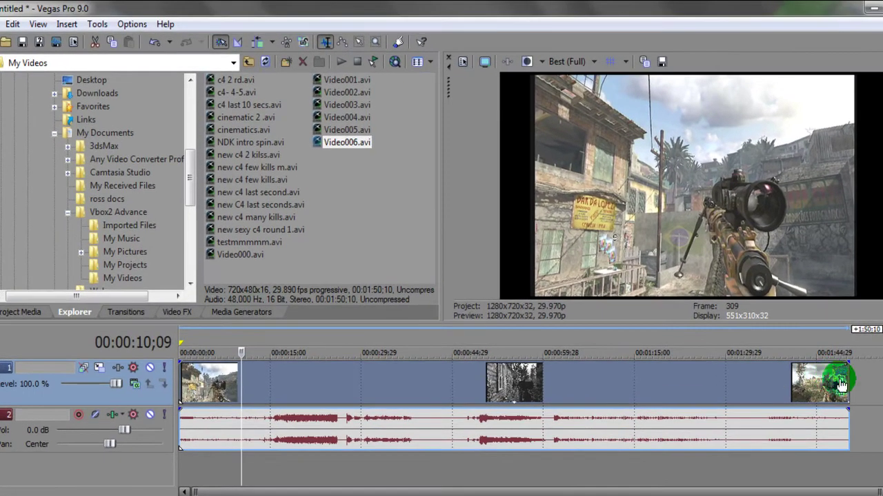
left_click(841, 384)
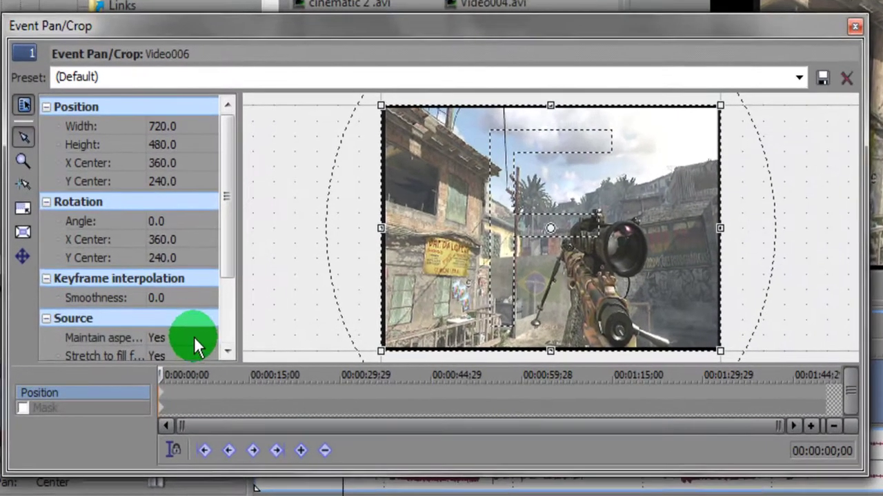
Set Maintain aspect ratio to No and apply the YouTube HQ pan/crop preset to Video006.
left_click(194, 336)
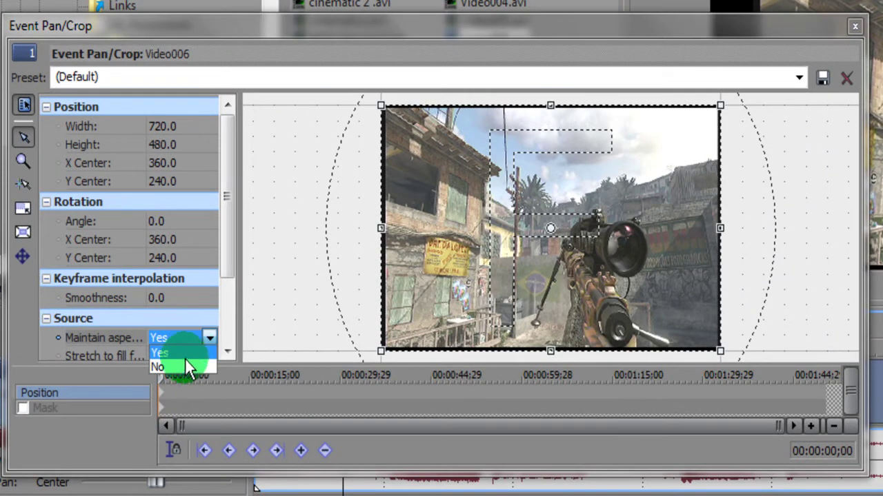
left_click(180, 365)
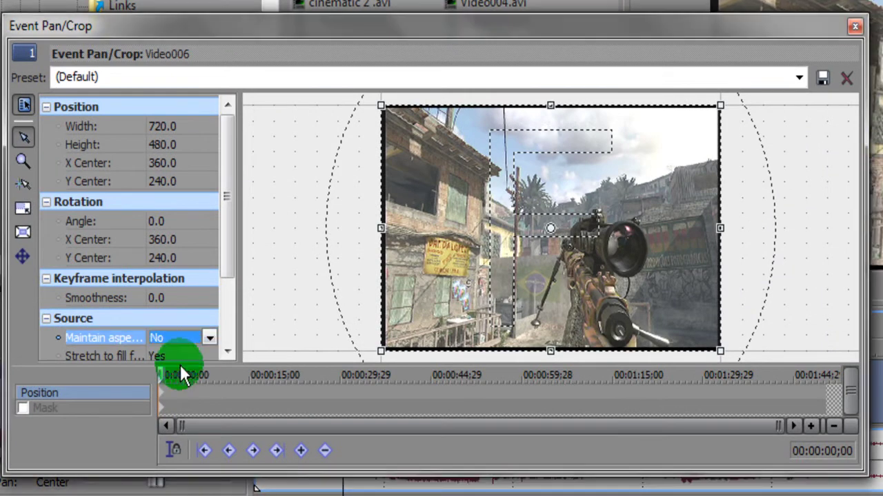
left_click(800, 77)
left_click(693, 165)
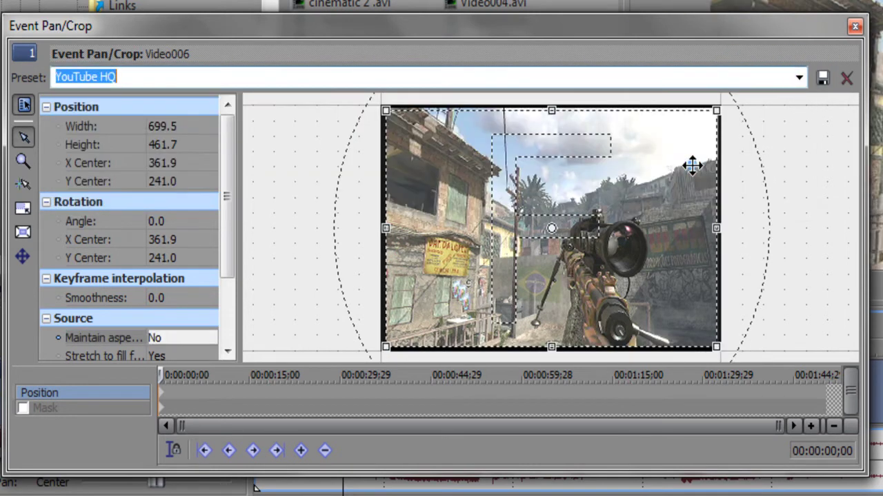
Close Pan/Crop, set Video006's media field order to Upper field first, then open Project Properties.
left_click(855, 25)
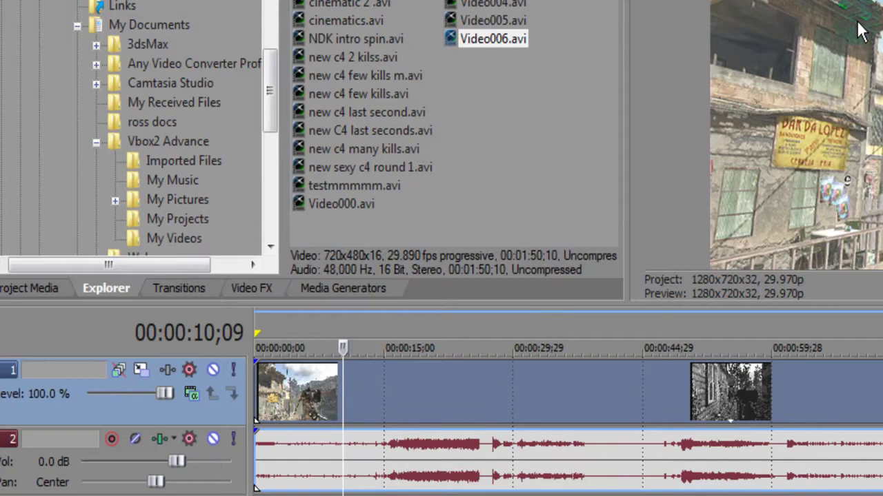
left_click(609, 396)
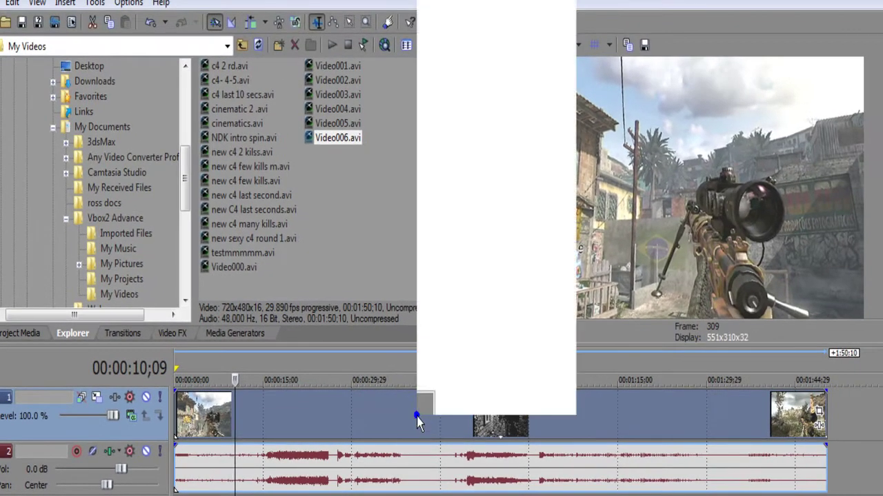
left_click(428, 405)
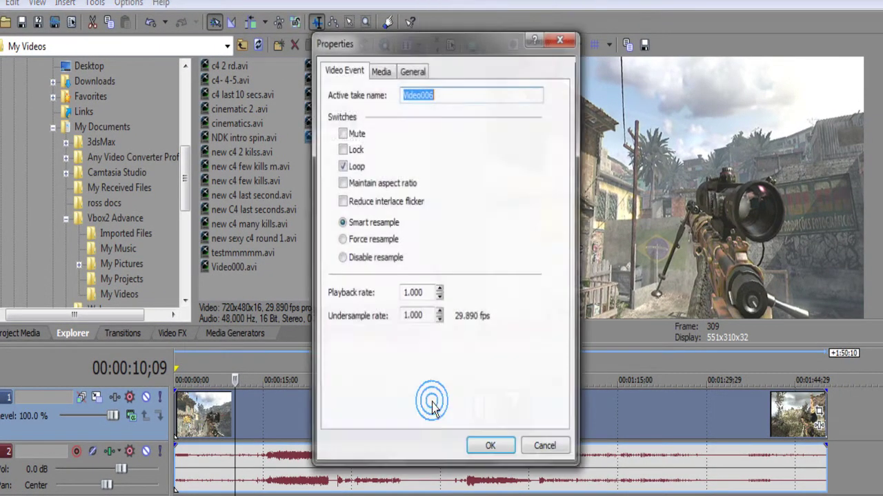
left_click(374, 69)
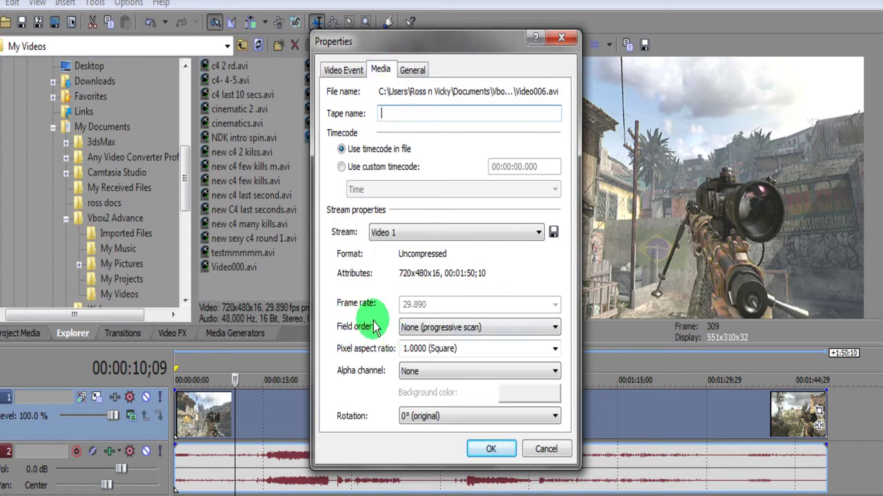
left_click(555, 328)
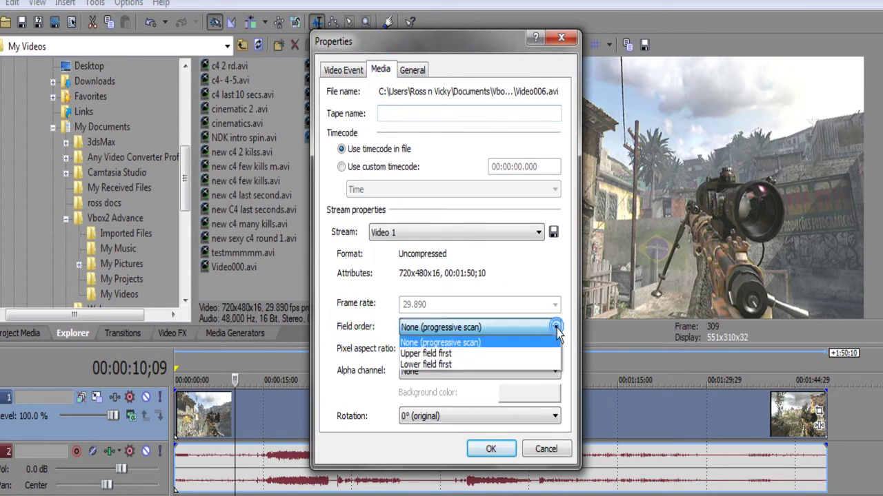
left_click(526, 356)
left_click(497, 451)
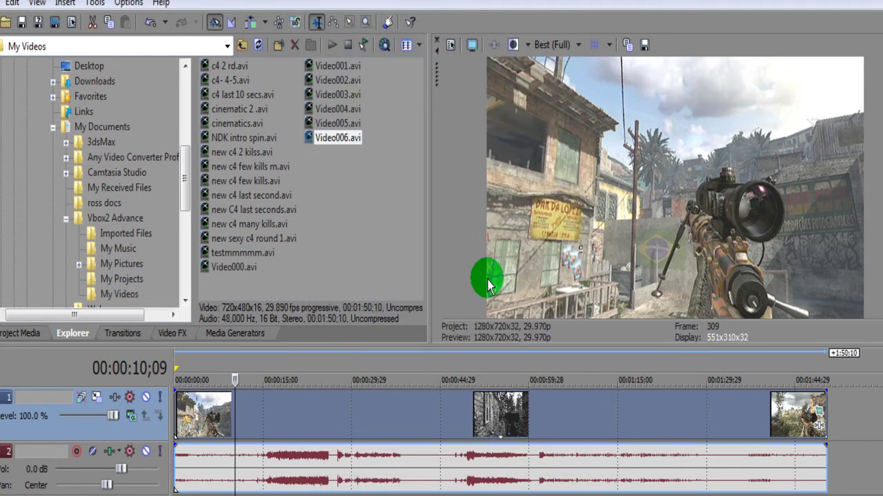
left_click(445, 44)
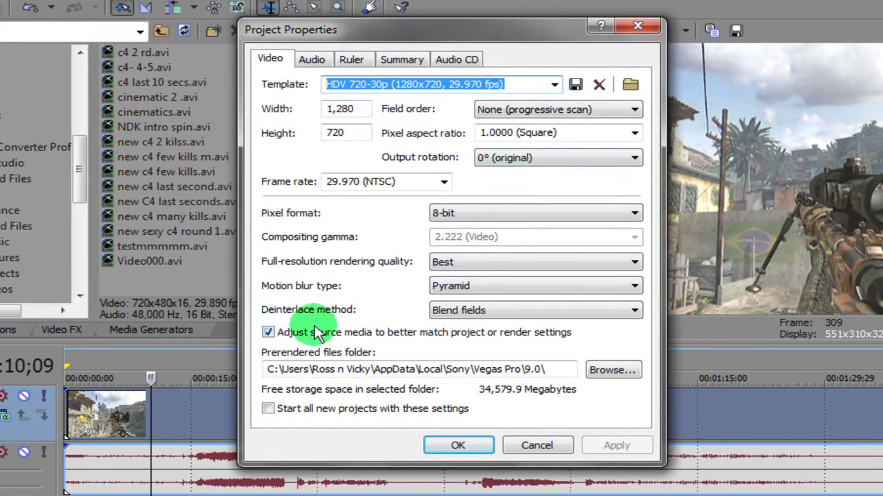
Accept the HDV 720-30p project settings and drag the Sharpen Custom preset from Video FX.
left_click(458, 445)
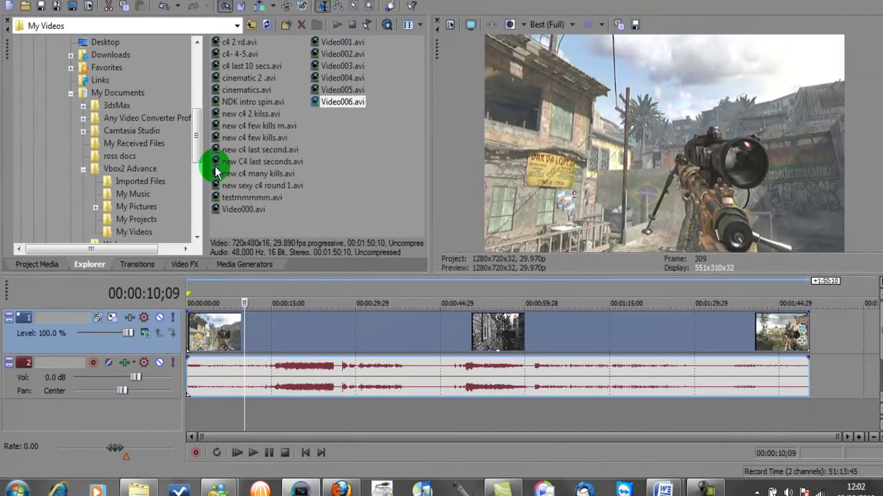
left_click(182, 266)
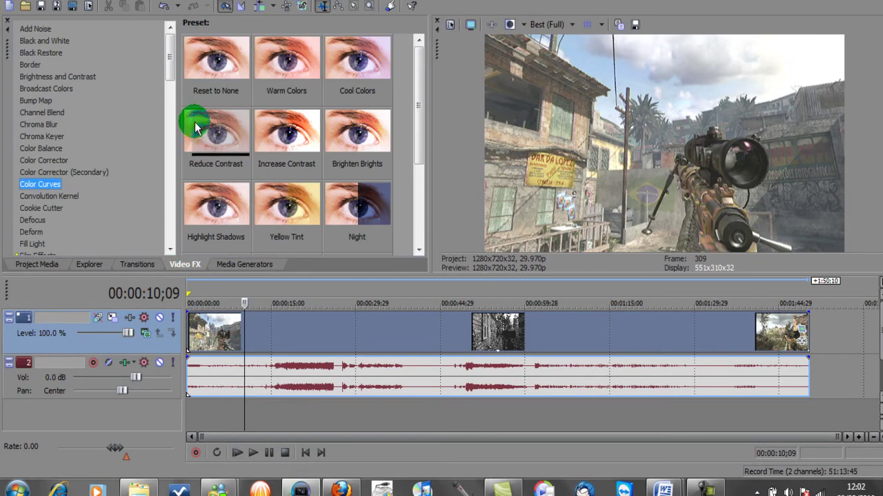
left_click_drag(180, 109, 158, 104)
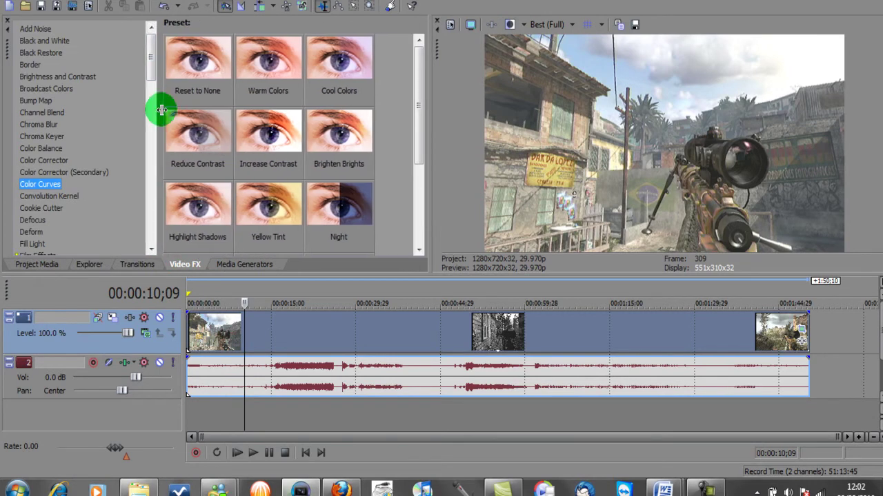
left_click_drag(149, 65, 151, 256)
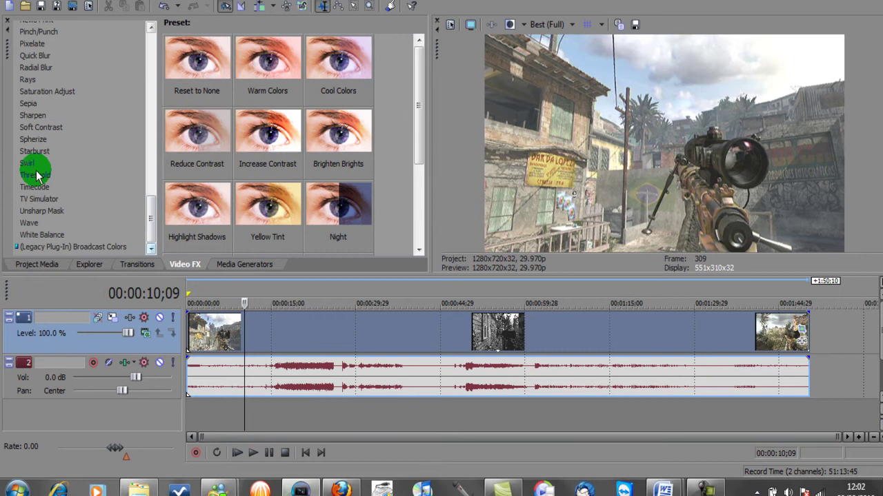
left_click(34, 115)
left_click_drag(40, 123, 263, 164)
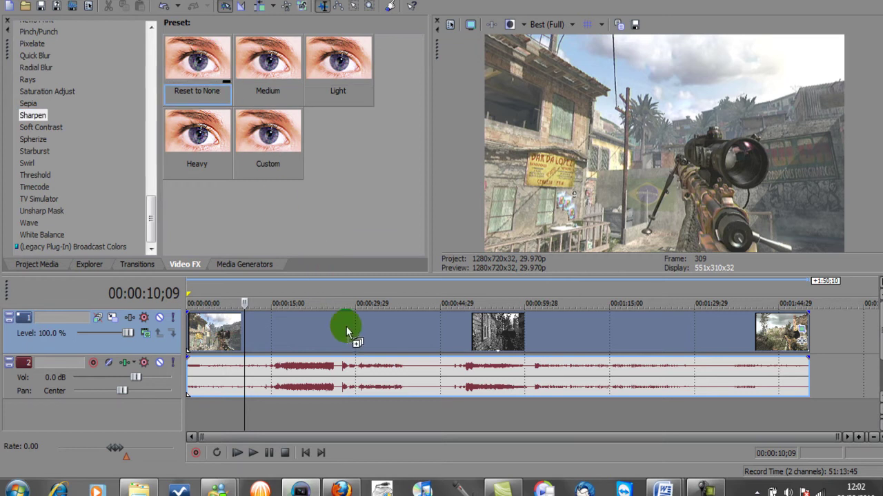
Drop Sharpen on Video006, set Amount to 0.164, and name the preset 'custom'.
left_click_drag(347, 327, 347, 327)
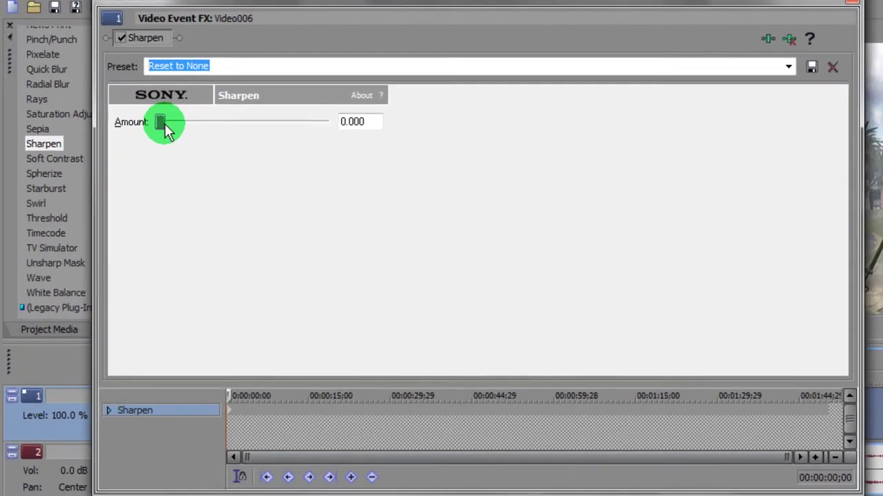
left_click_drag(164, 124, 171, 128)
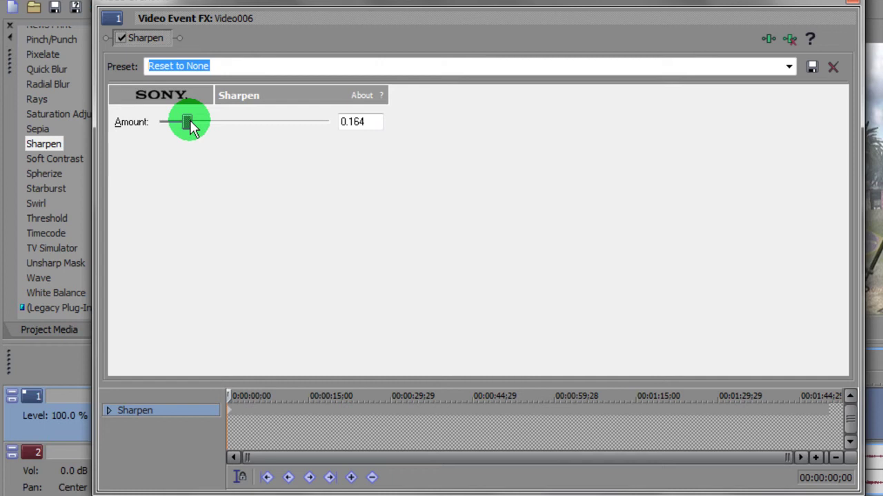
left_click(374, 69)
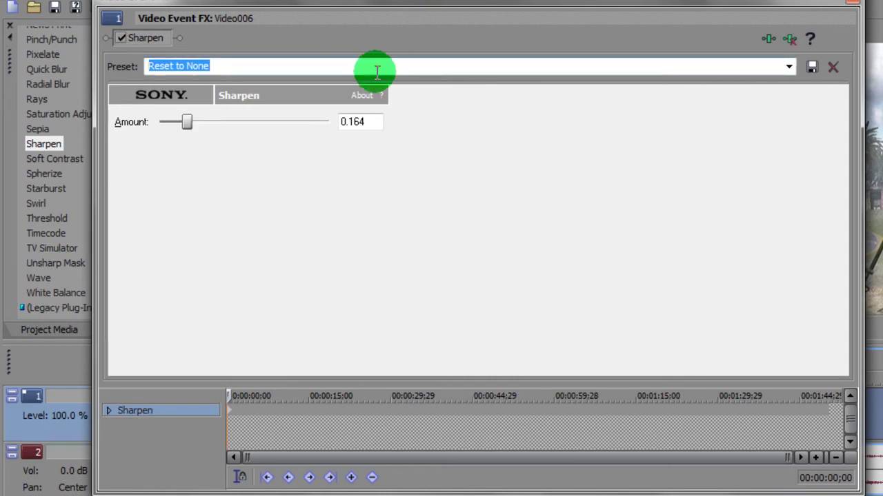
left_click(350, 64)
key("BackSpace")
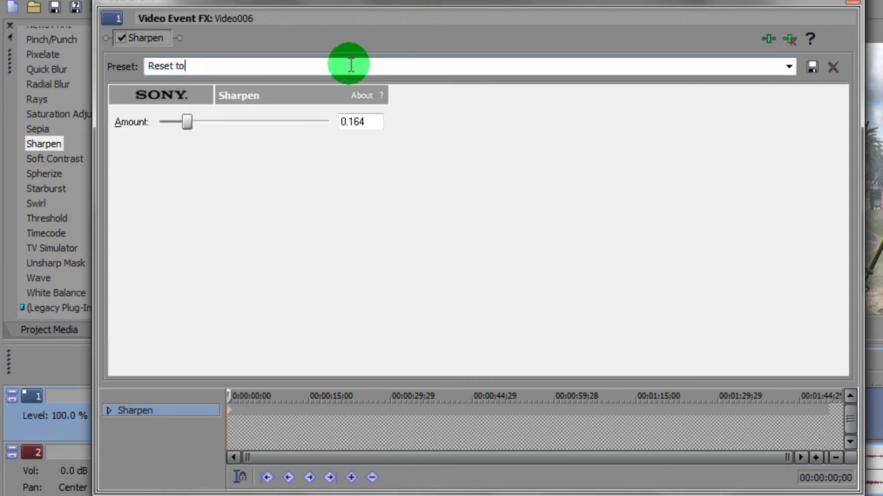
type("custom")
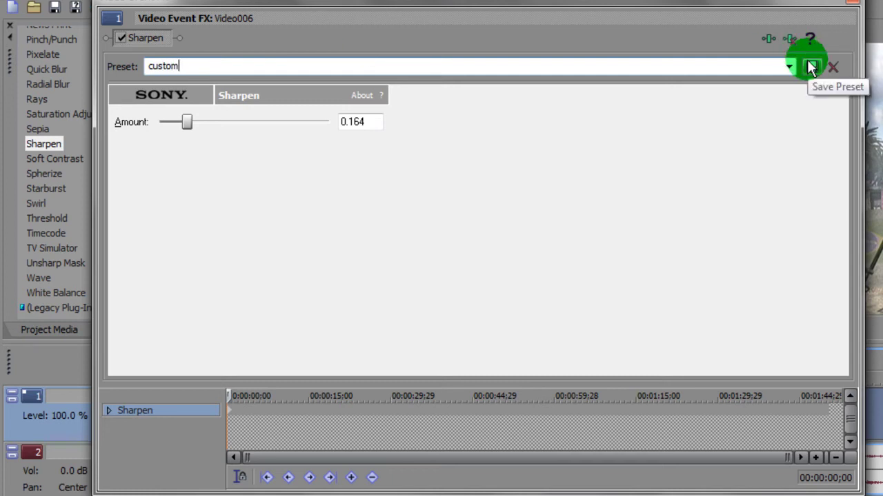
Reapply the saved Sharpen Custom preset (Amount 0.175) to Video006 and close the FX window.
left_click(854, 7)
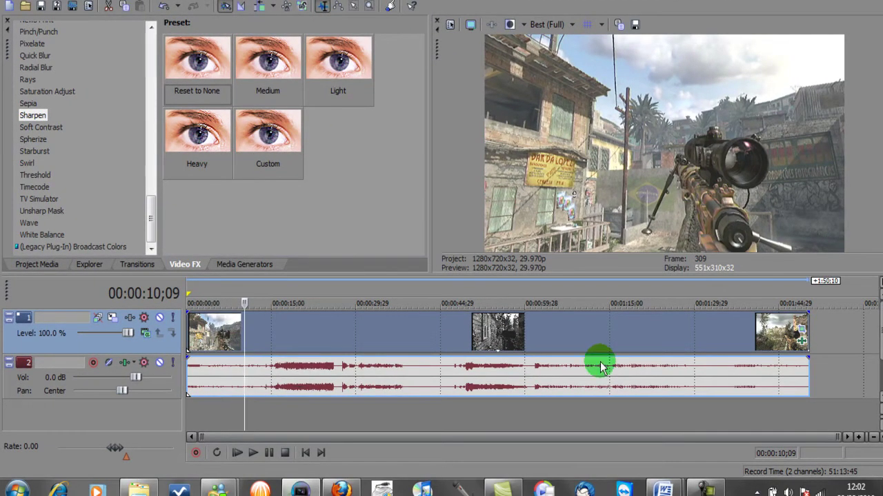
left_click(802, 341)
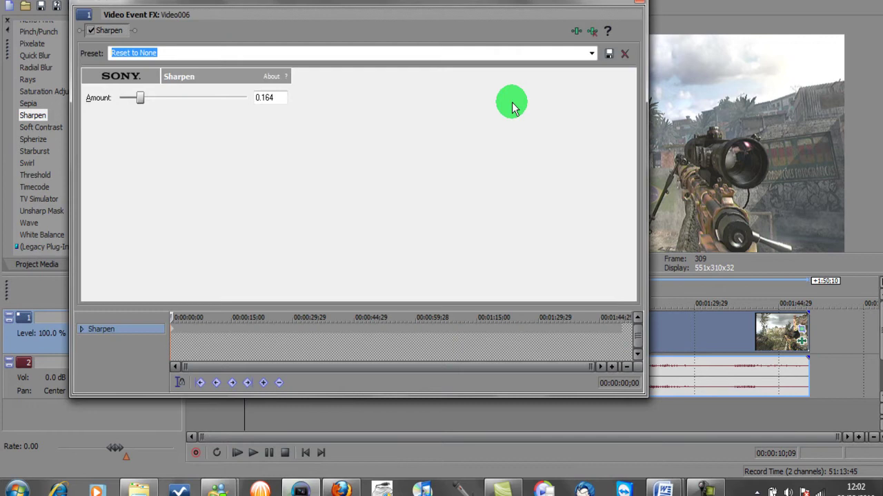
left_click(591, 31)
left_click(241, 131)
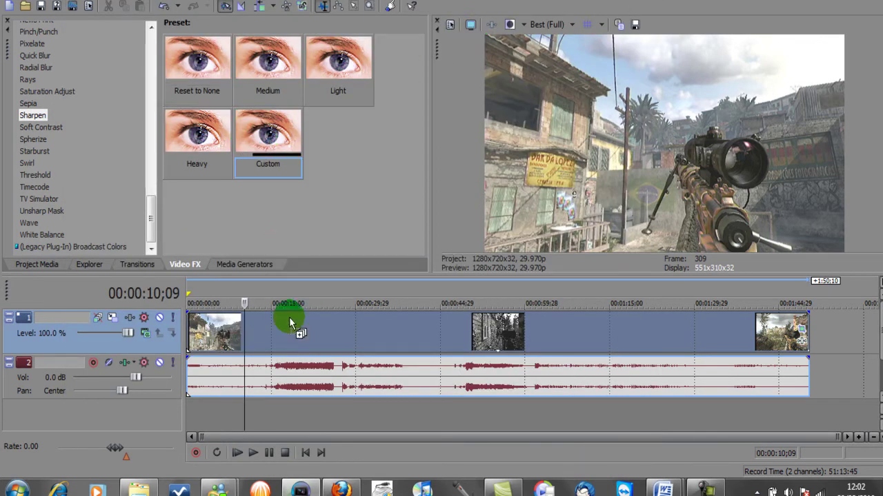
left_click_drag(289, 321, 289, 321)
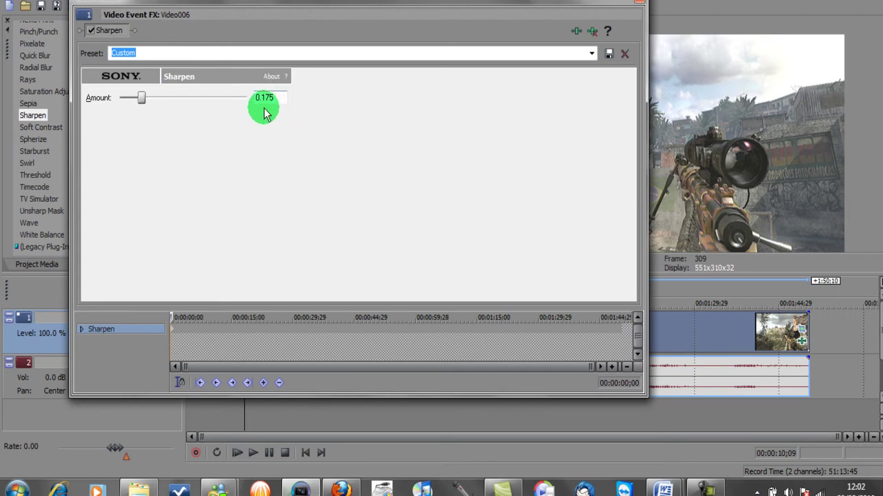
left_click(641, 6)
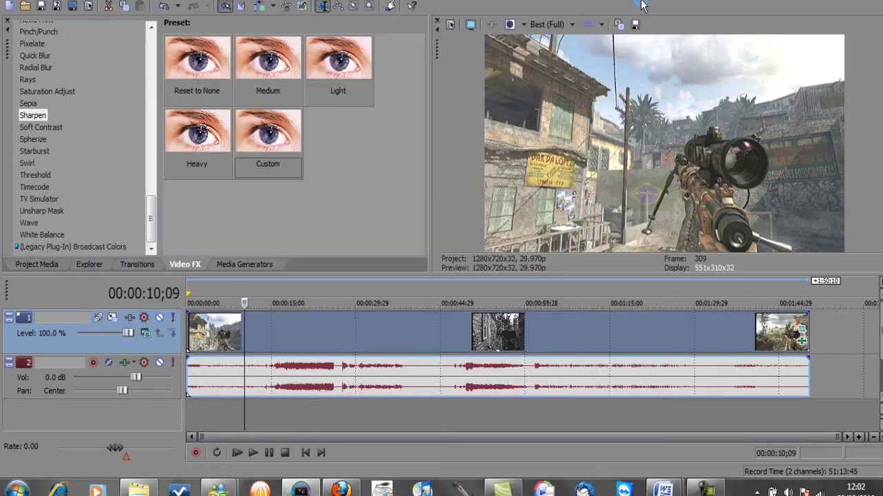
Apply Saturation Adjust to Video006 with Amount 0.5720.
left_click(45, 89)
left_click_drag(193, 125, 327, 340)
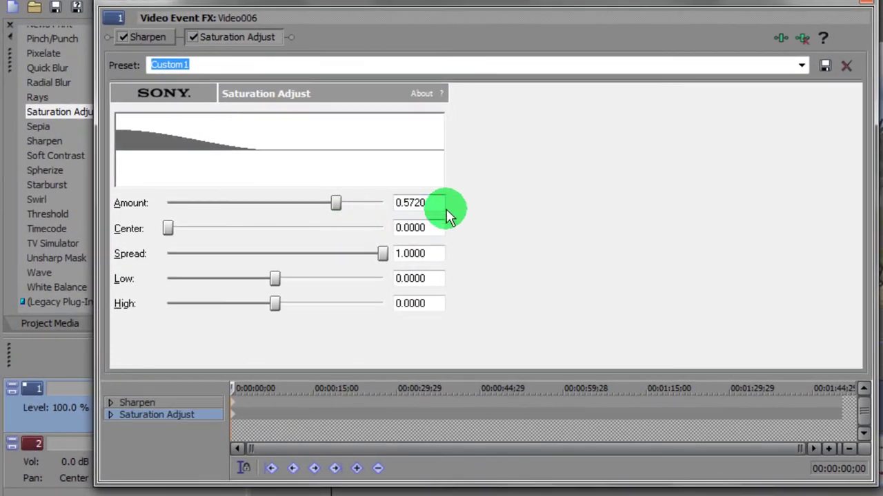
left_click_drag(447, 215, 403, 222)
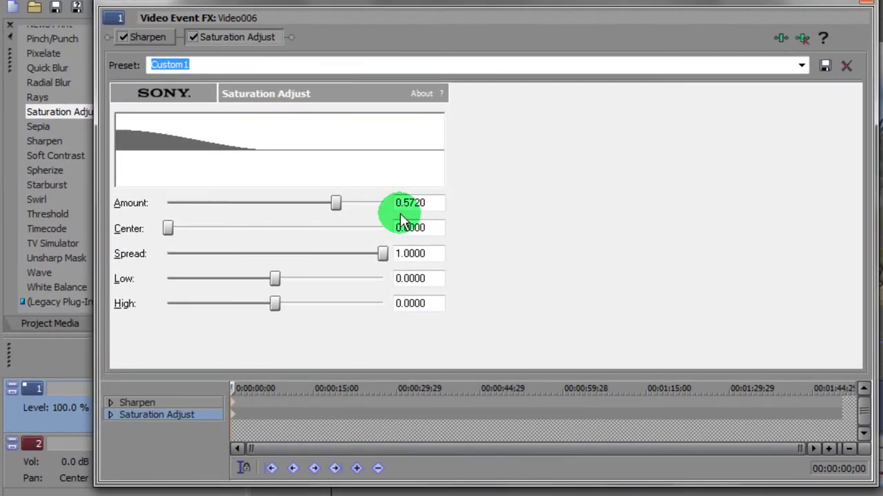
left_click(411, 205)
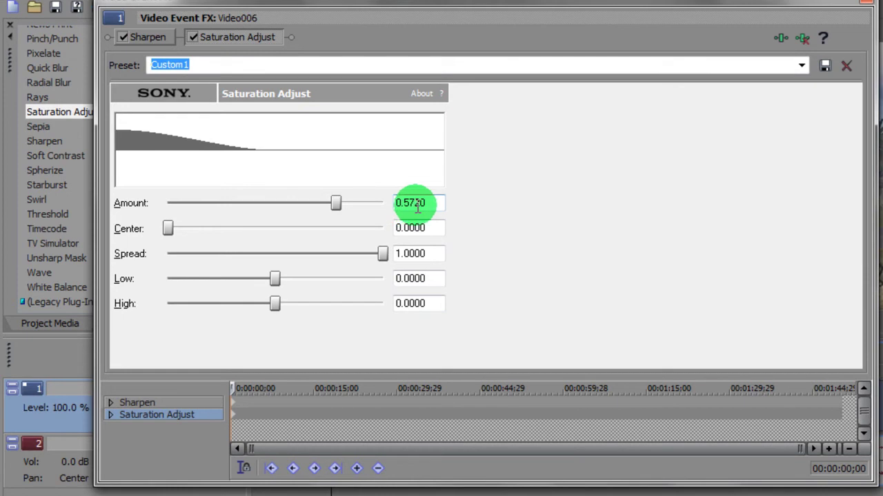
left_click_drag(417, 207, 433, 207)
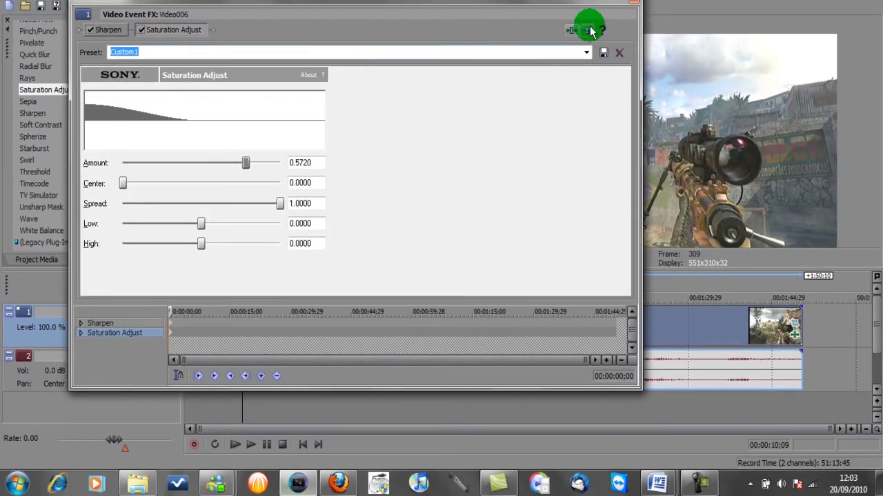
left_click(630, 6)
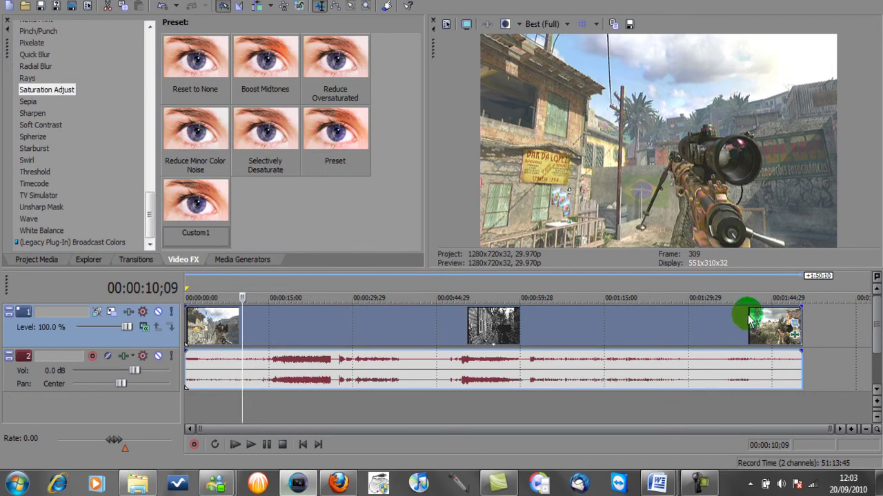
Reopen the clip's FX window and narrow it to reveal the timeline.
left_click(798, 337)
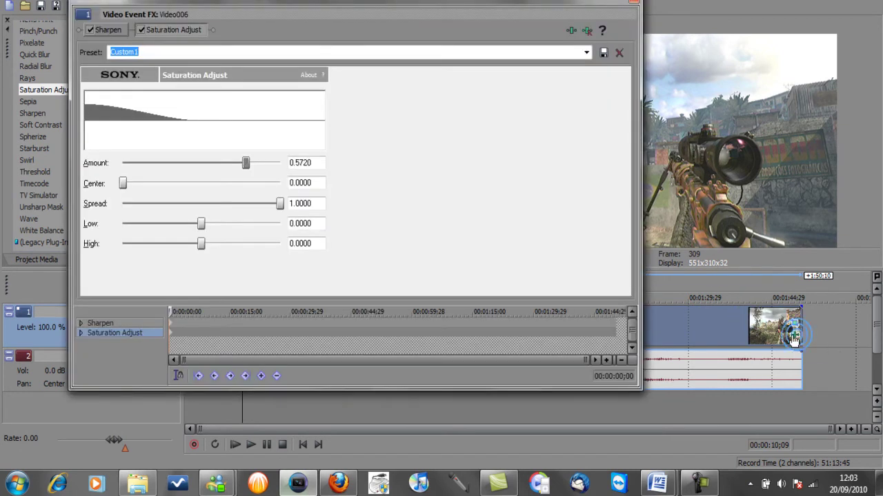
left_click_drag(643, 89, 231, 142)
left_click_drag(199, 29, 430, 48)
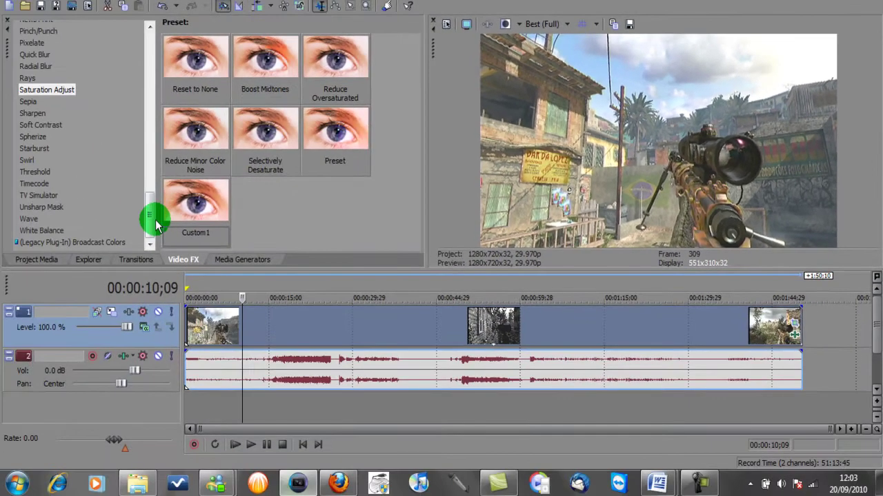
Apply the Color Corrector (Secondary) Custom2 preset to Video006 with saturation 1.189.
left_click_drag(132, 218, 151, 75)
left_click(98, 85)
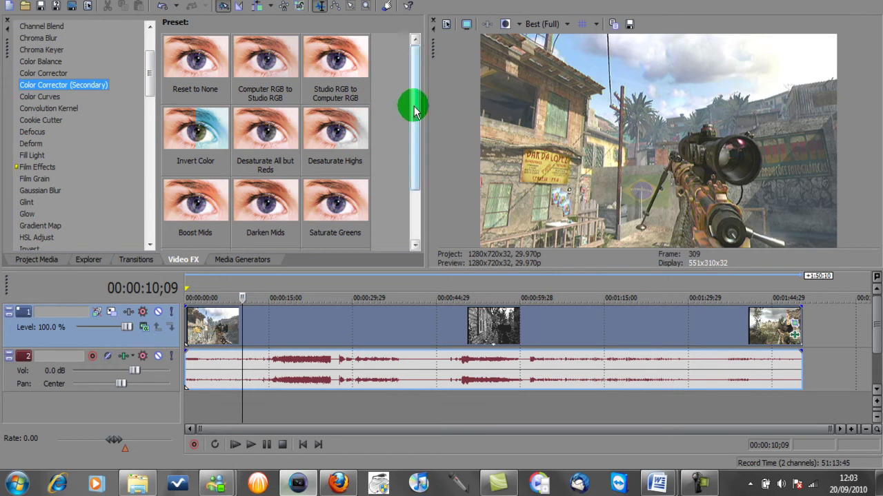
left_click_drag(415, 111, 416, 158)
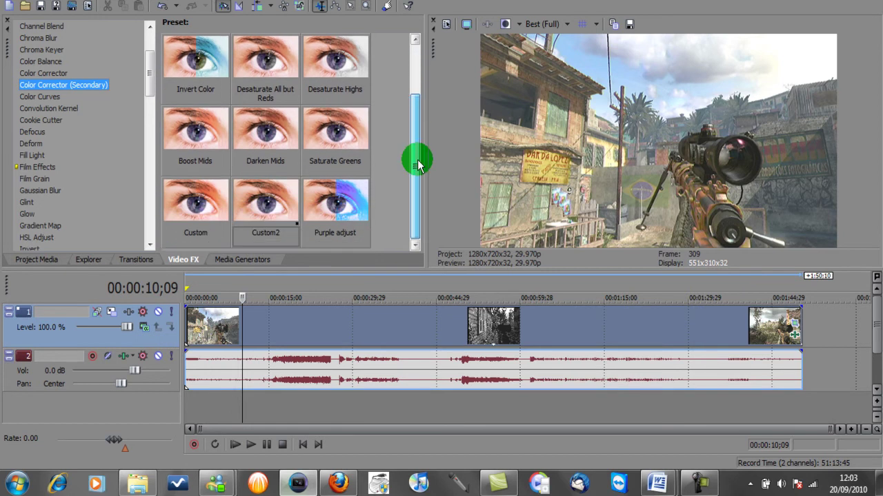
left_click(269, 213)
left_click_drag(269, 212, 325, 319)
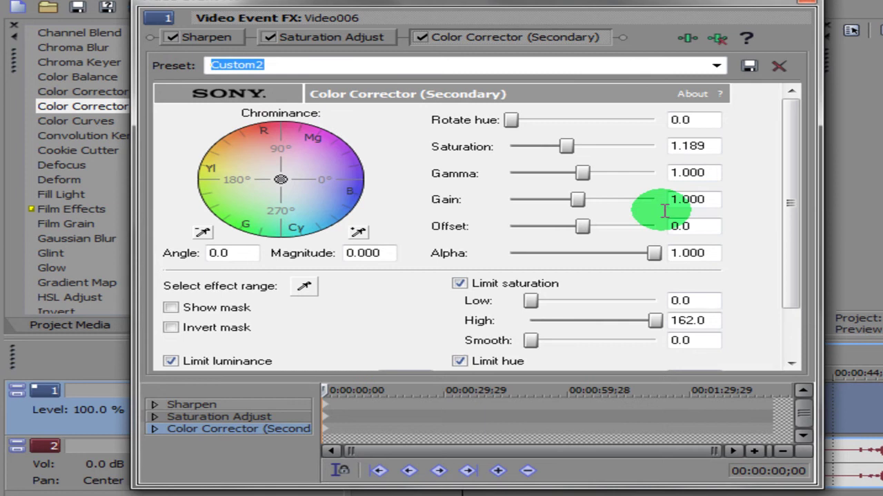
mouse_move(794, 187)
left_mouse_down()
mouse_move(795, 247)
mouse_move(793, 200)
left_mouse_up()
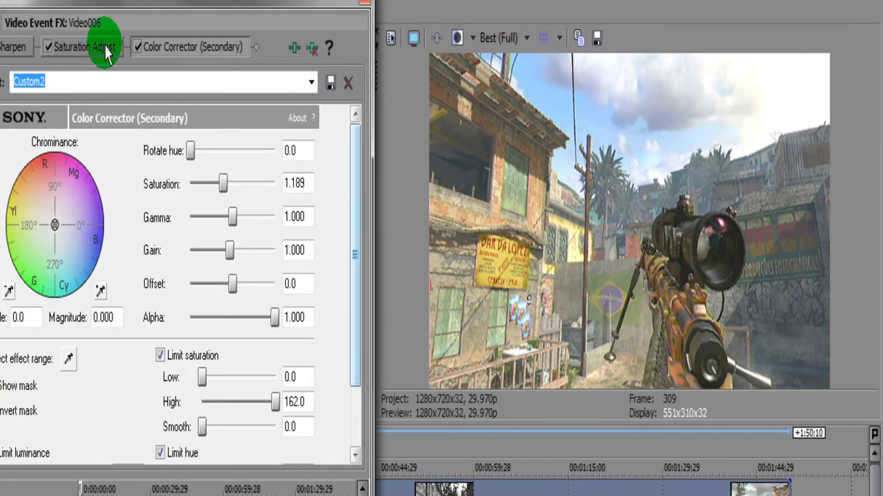
Toggle Color Corrector (Secondary) off and on to compare, leaving it enabled.
left_click(139, 47)
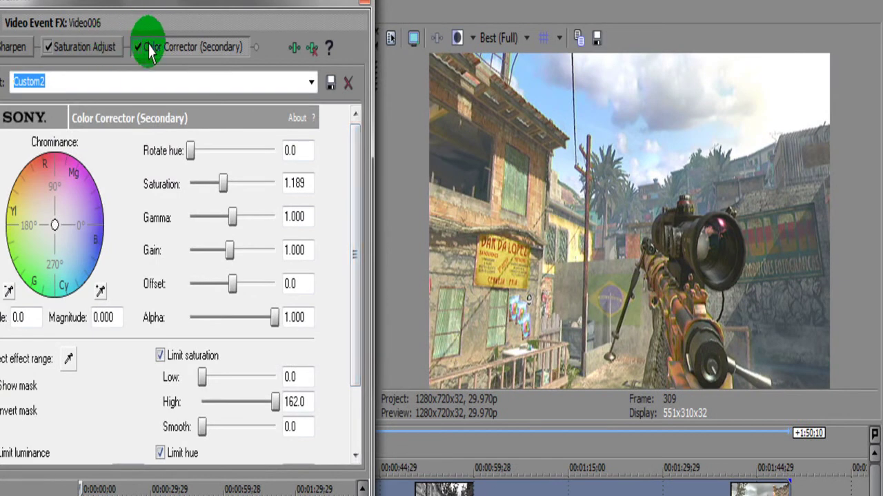
left_click(139, 47)
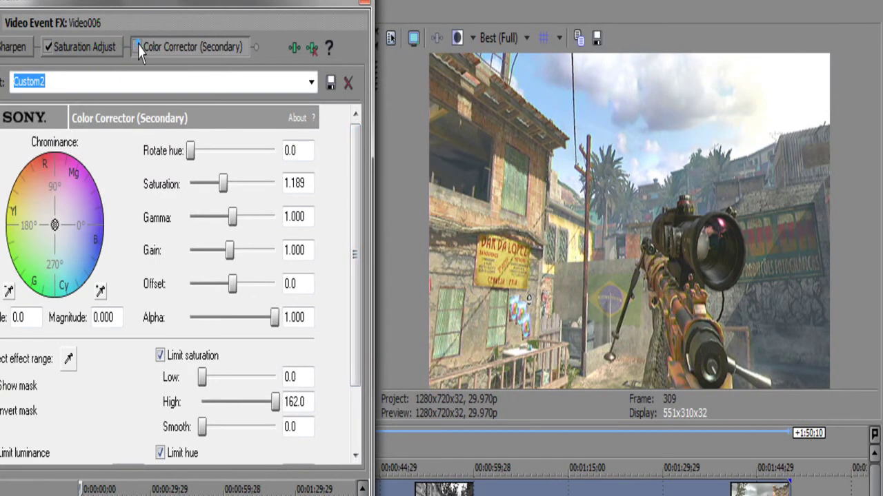
left_click(139, 48)
left_click(139, 47)
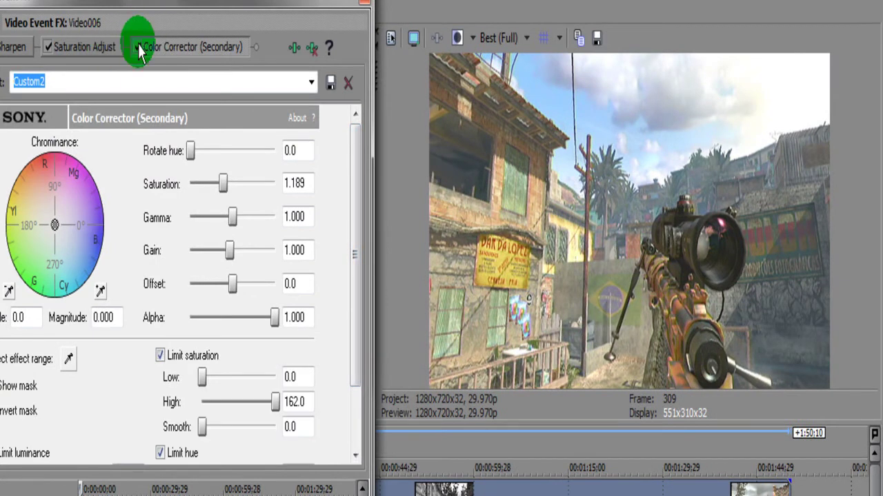
left_click(139, 47)
left_click(139, 47)
left_click(139, 48)
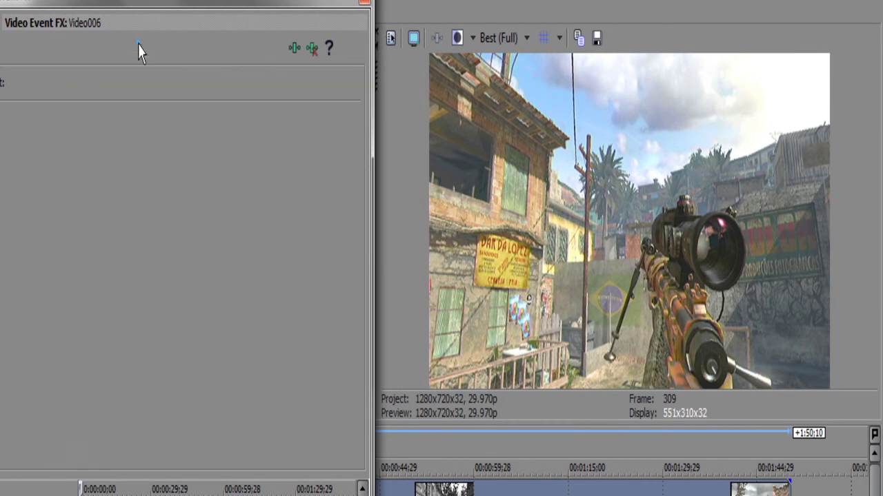
left_click(139, 47)
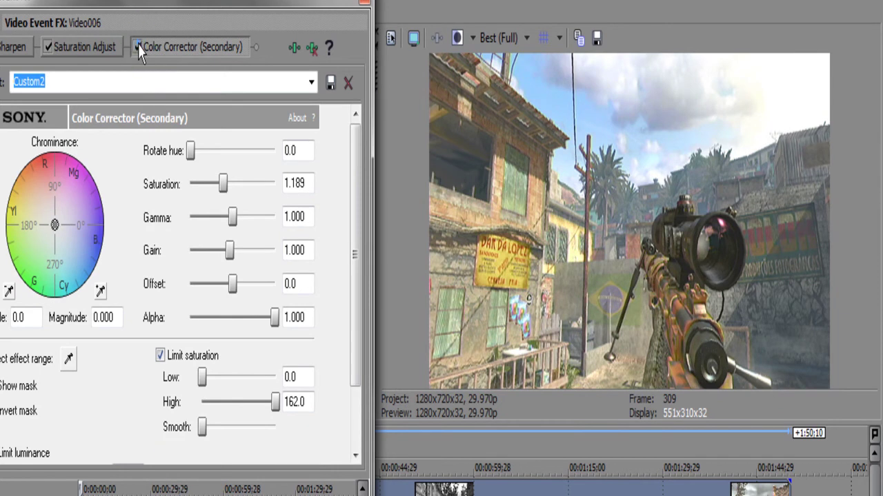
Close the FX window and drag Color Curves from Video FX onto Video006.
left_click(365, 10)
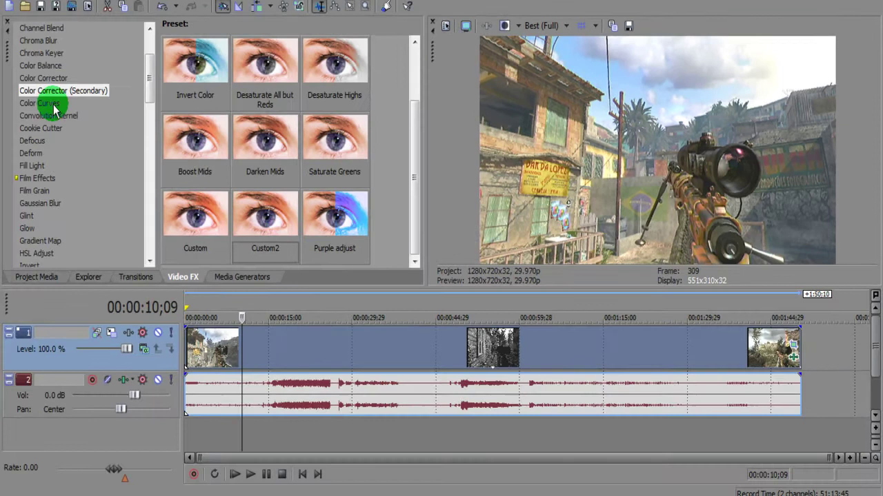
left_click(54, 105)
mouse_move(54, 109)
left_mouse_down()
mouse_move(317, 100)
mouse_move(454, 181)
mouse_move(418, 157)
mouse_move(676, 81)
mouse_move(664, 150)
mouse_move(578, 118)
left_mouse_up()
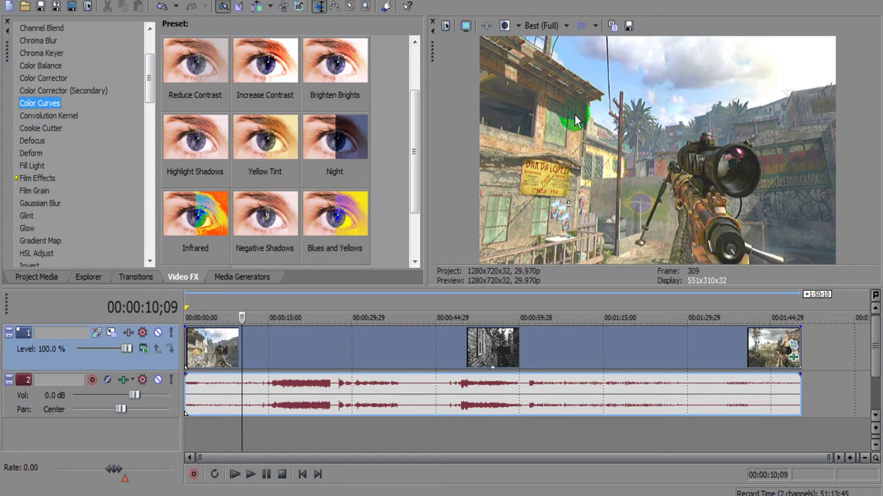
mouse_move(578, 119)
left_mouse_down()
mouse_move(415, 118)
mouse_move(418, 173)
mouse_move(446, 187)
mouse_move(413, 190)
mouse_move(414, 59)
mouse_move(186, 59)
mouse_move(202, 63)
mouse_move(310, 223)
mouse_move(374, 360)
mouse_move(383, 351)
left_mouse_up()
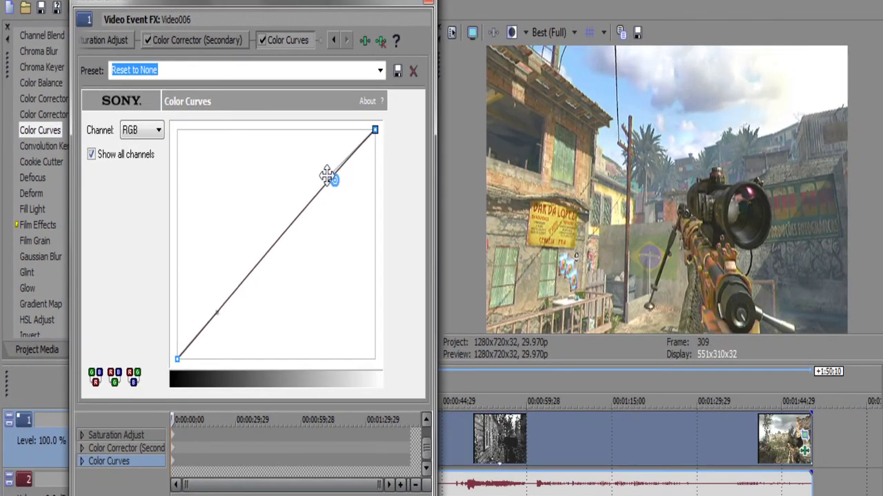
Bend the RGB curve into an S-shape, raising the upper point and lowering the lower one.
left_click_drag(635, 162, 606, 164)
left_click_drag(314, 176, 273, 165)
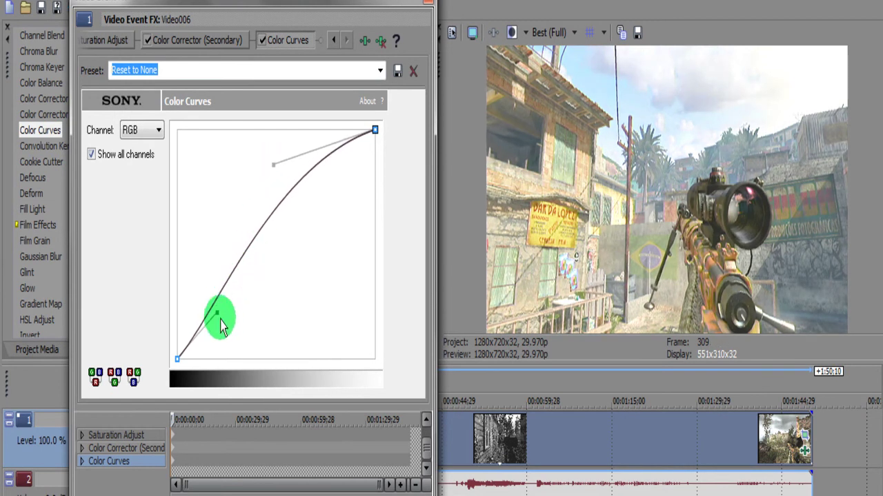
left_click_drag(218, 313, 296, 330)
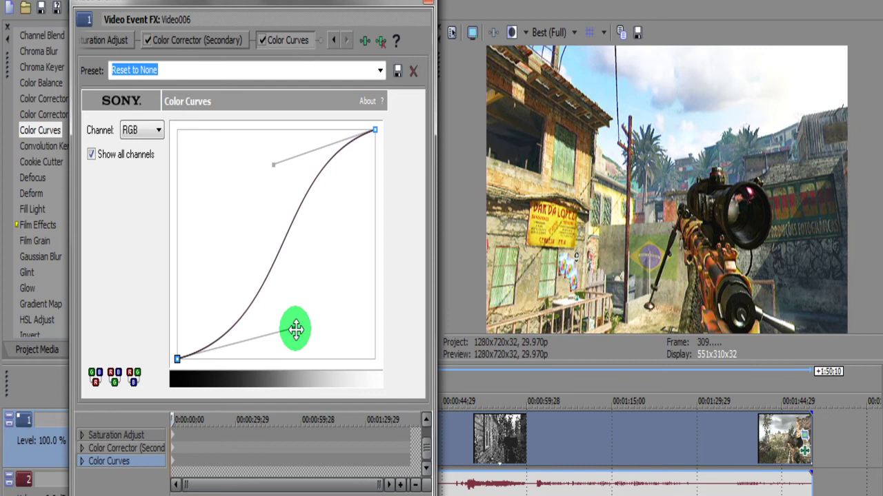
left_click(545, 328)
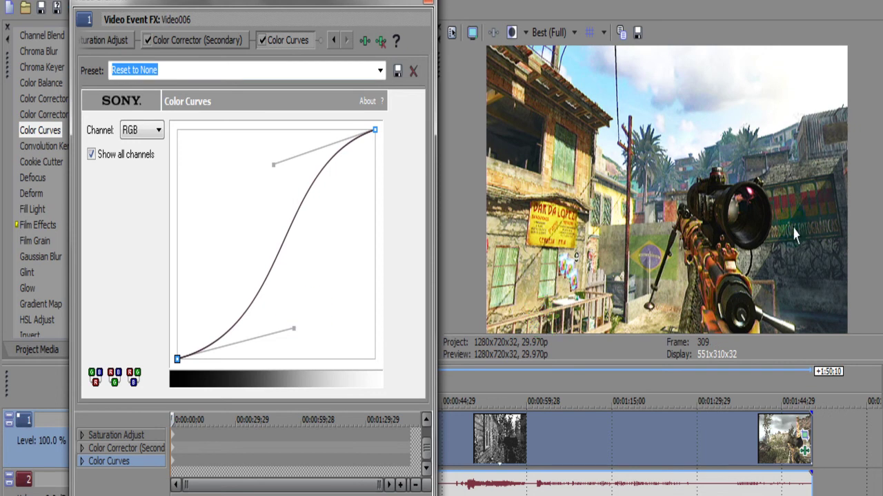
left_click(708, 270)
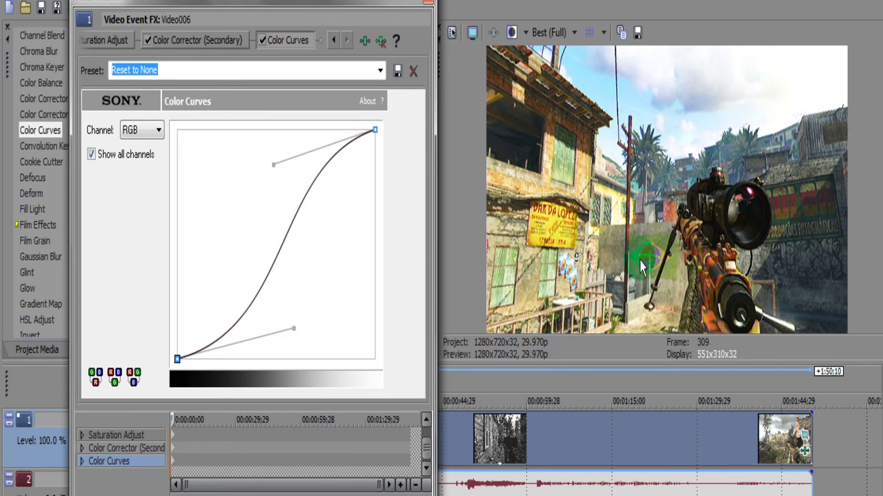
left_click(583, 254)
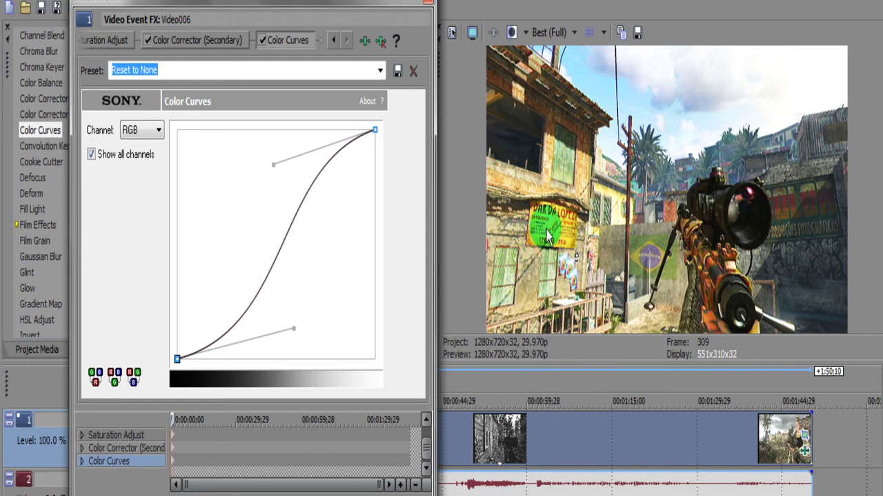
Toggle Color Curves off and on to compare, leaving it enabled.
left_click(263, 41)
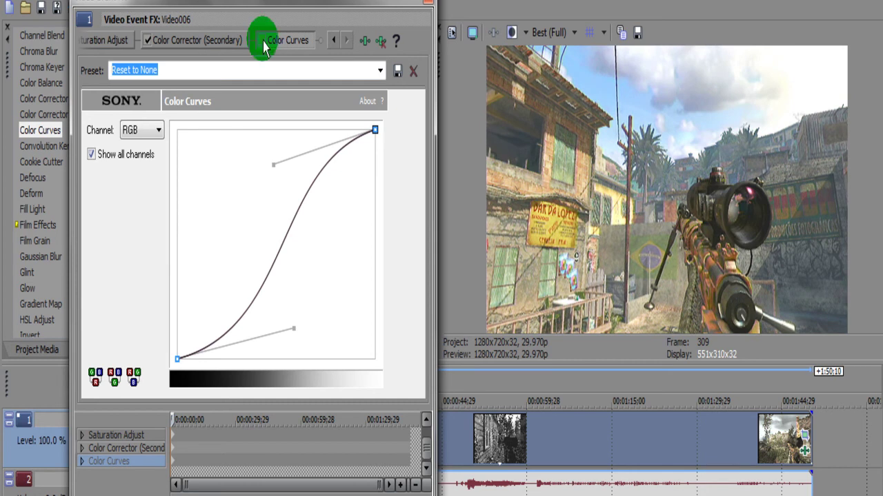
left_click(263, 41)
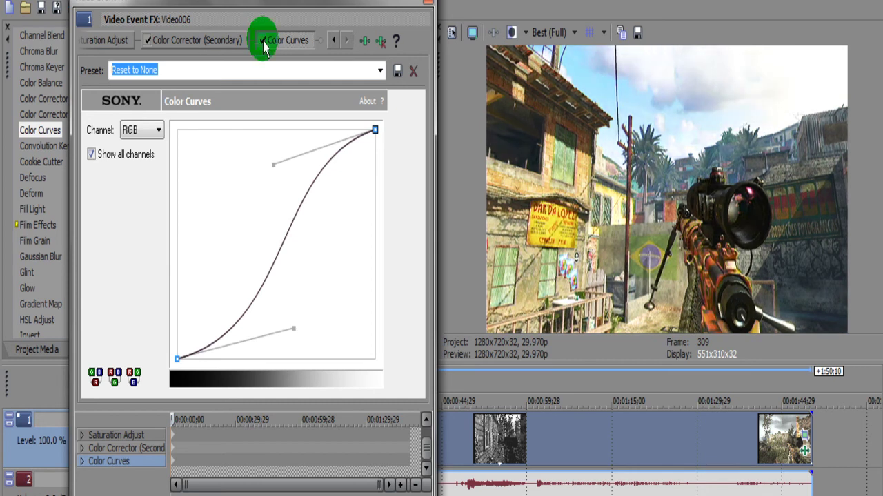
left_click(263, 41)
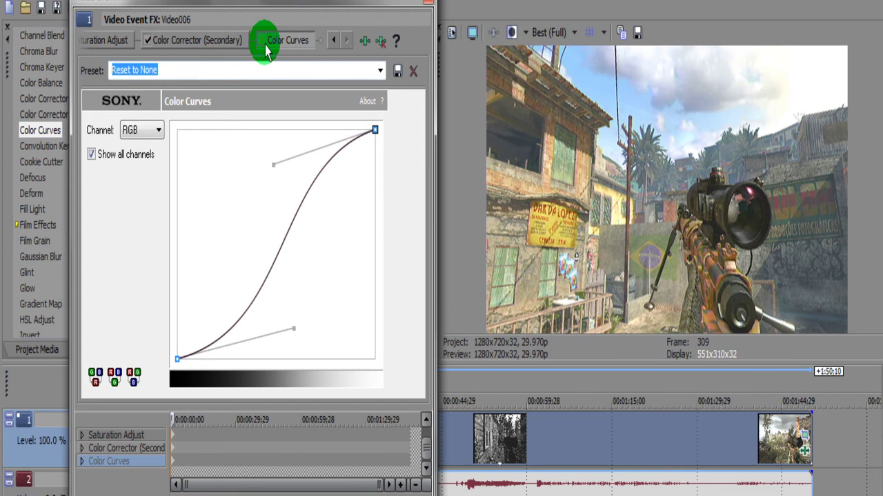
left_click(263, 41)
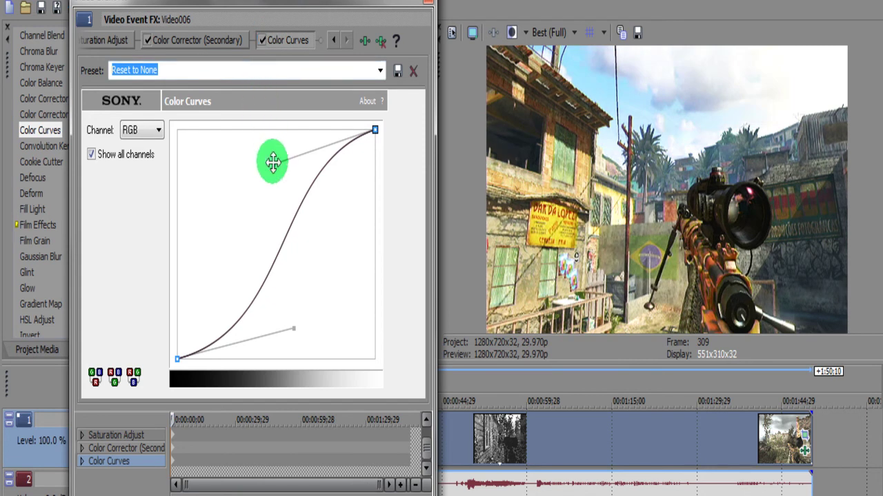
Pull the upper bend up-right and the lower bend down-left for a stronger S-curve.
left_click_drag(273, 162, 301, 147)
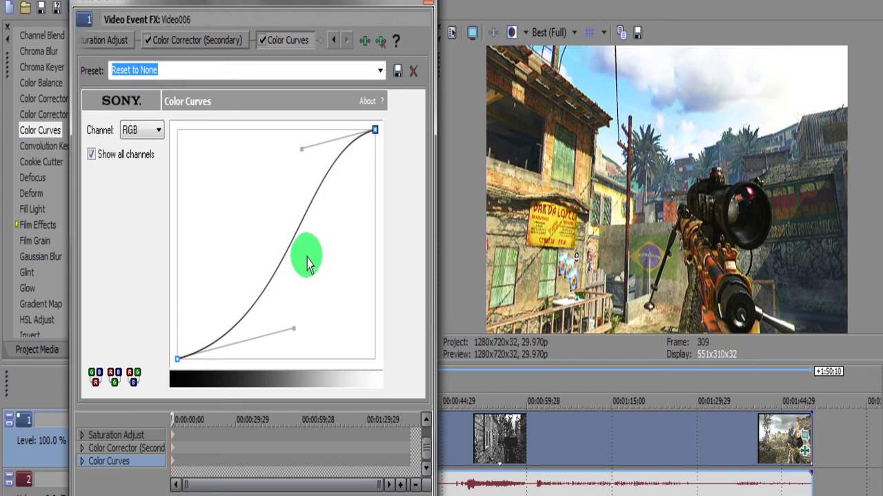
left_click_drag(291, 325, 270, 343)
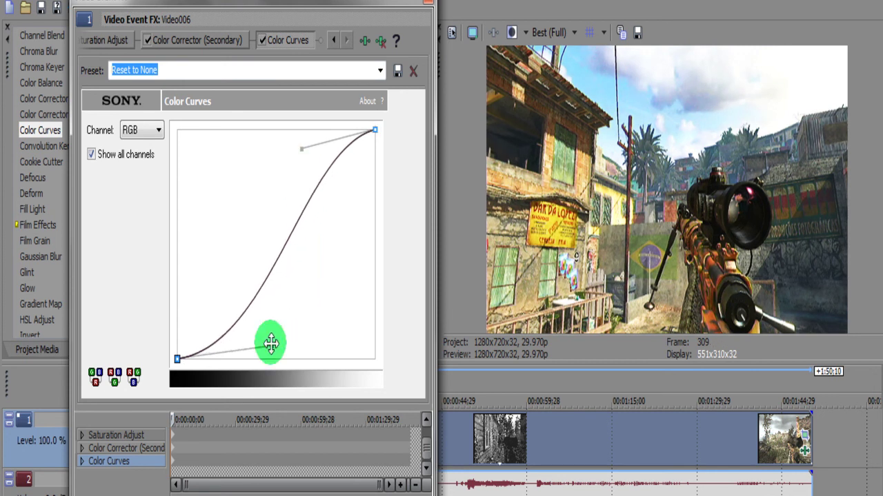
left_click(440, 287)
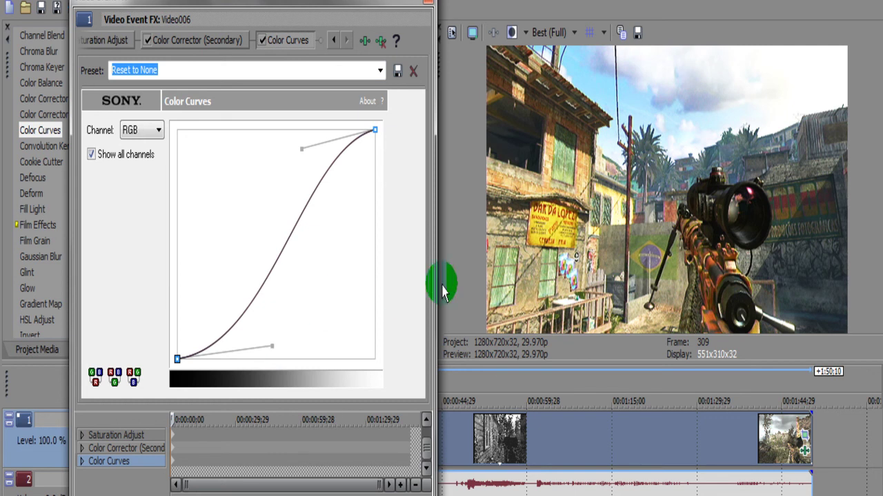
Move the playhead through the clip to frame 2,743, the farmhouse shot.
left_click(662, 431)
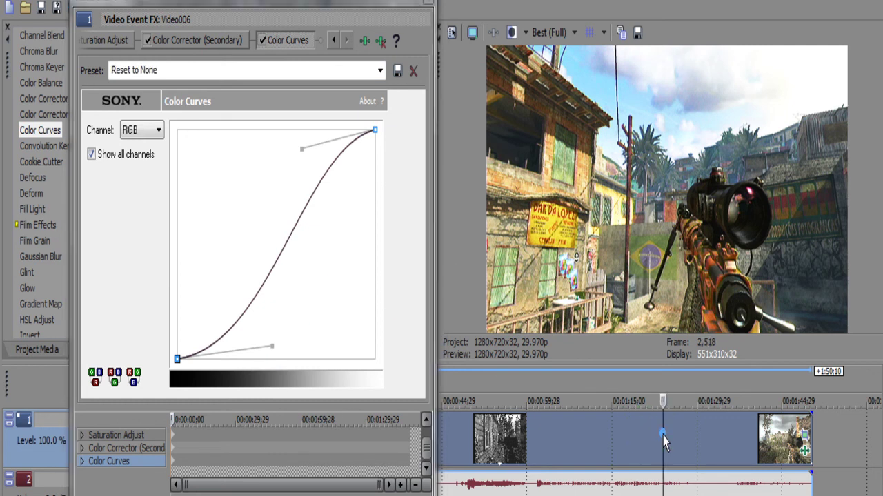
left_click(638, 435)
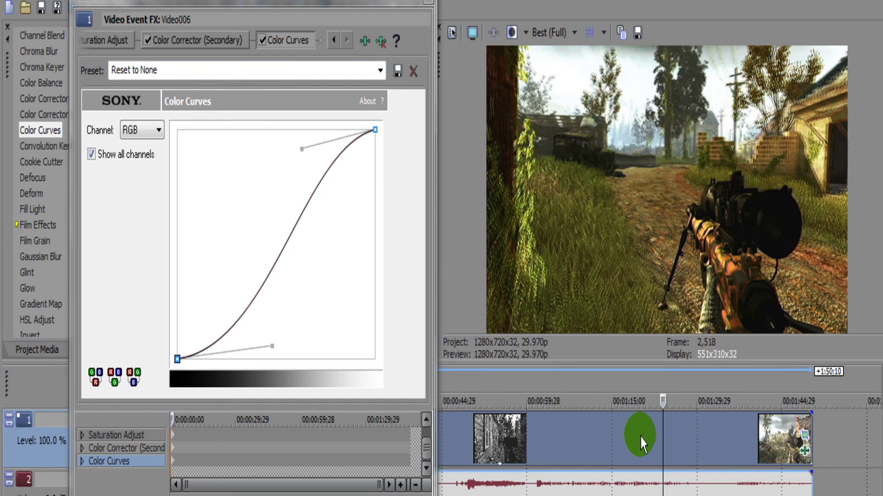
left_click(641, 435)
left_click(703, 421)
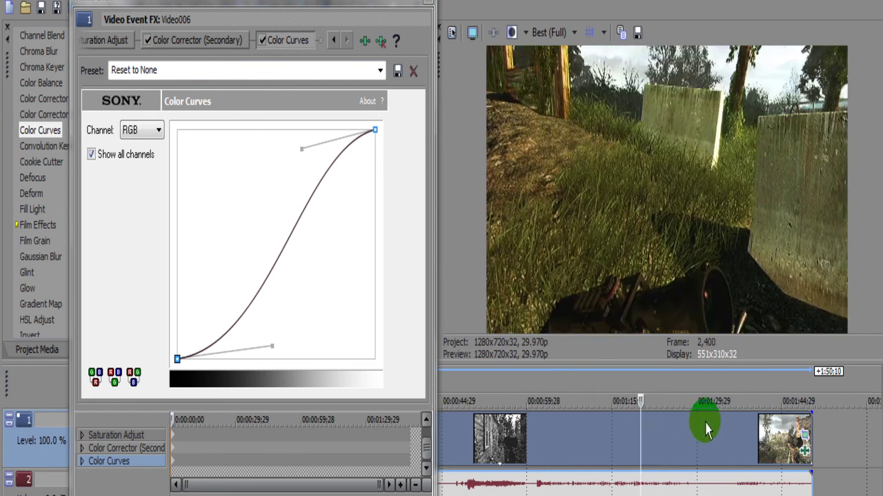
left_click(705, 422)
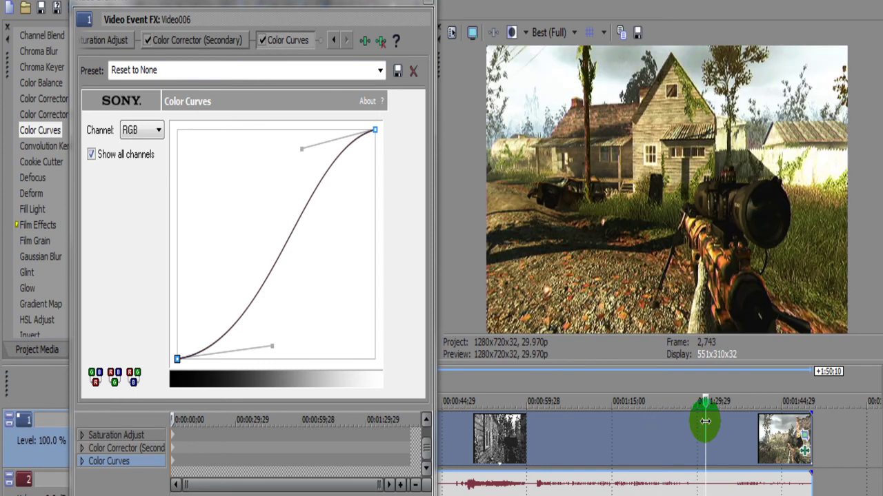
Toggle Color Curves off and on twice to compare, leaving it enabled.
left_click(262, 40)
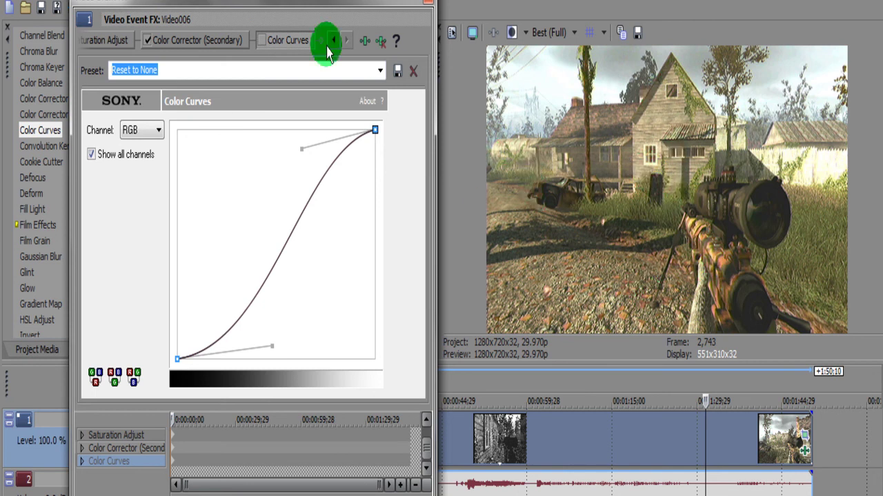
left_click(263, 43)
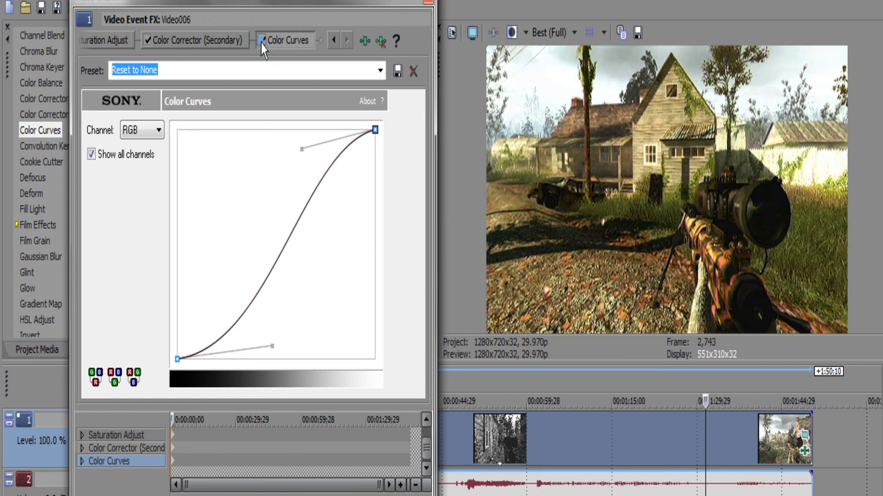
left_click(262, 42)
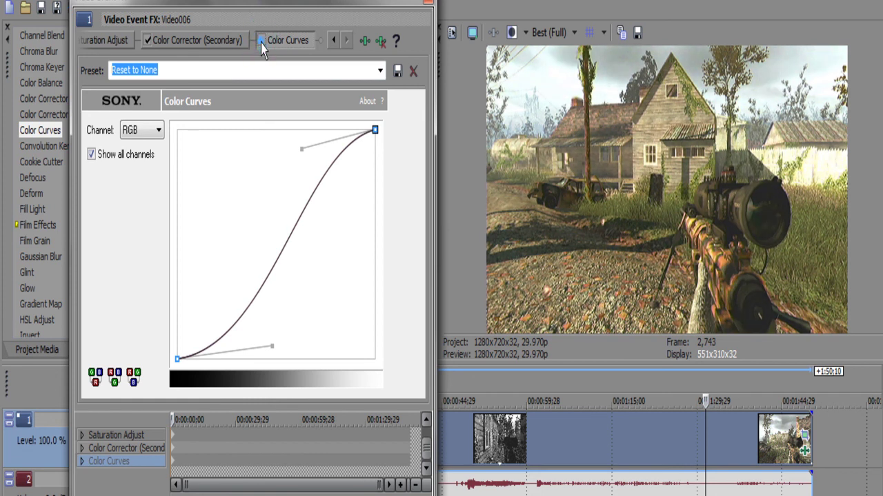
left_click(262, 43)
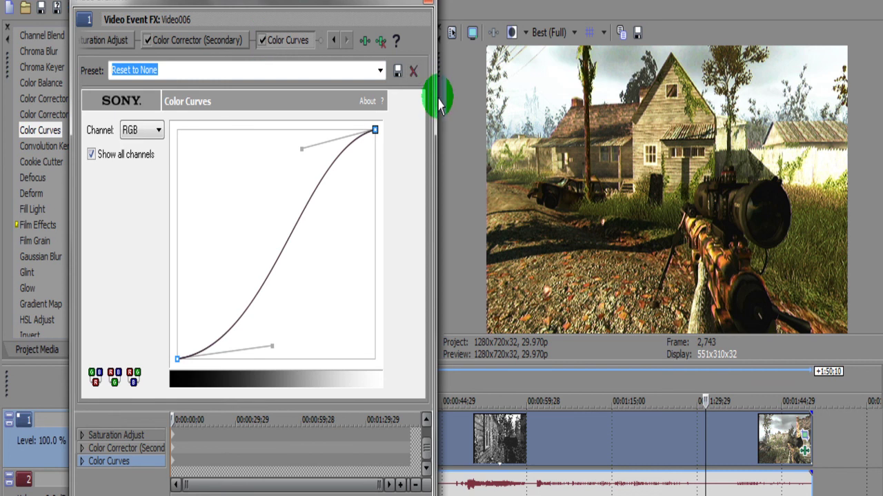
Widen the Video Event FX window and disable Saturation Adjust, Color Corrector (Secondary) and Color Curves.
left_click_drag(435, 95, 473, 89)
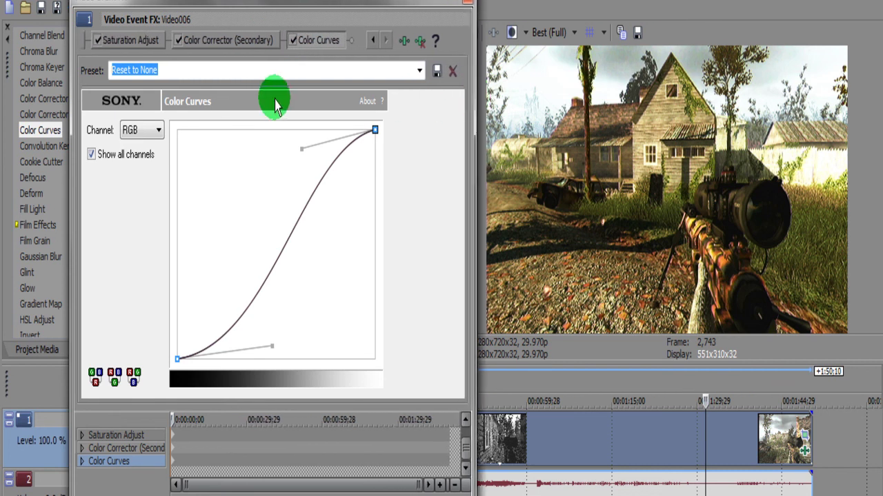
left_click(99, 41)
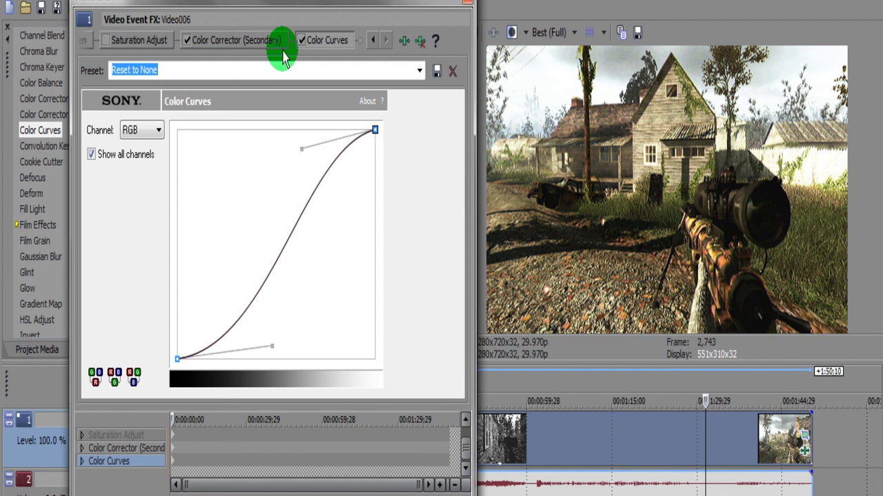
left_click(186, 42)
left_click(301, 40)
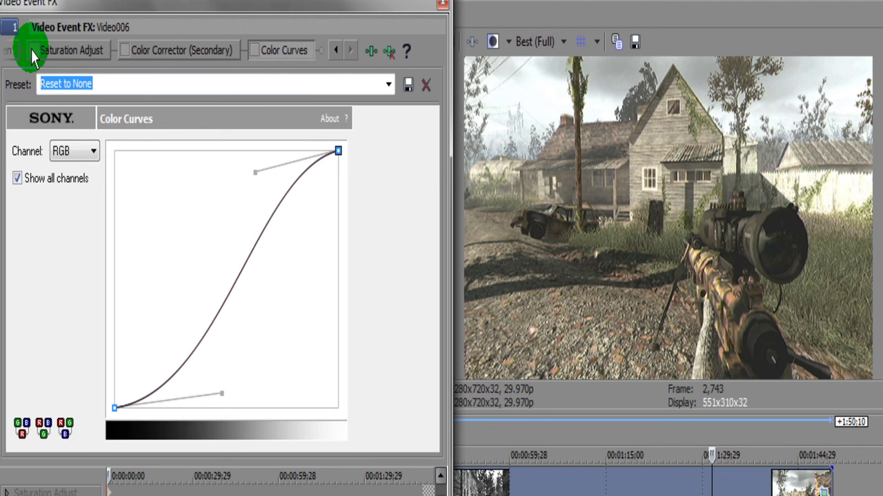
Re-enable Saturation Adjust, Color Corrector (Secondary) and Color Curves to restore Video006's graded look.
left_click(33, 54)
left_click(125, 53)
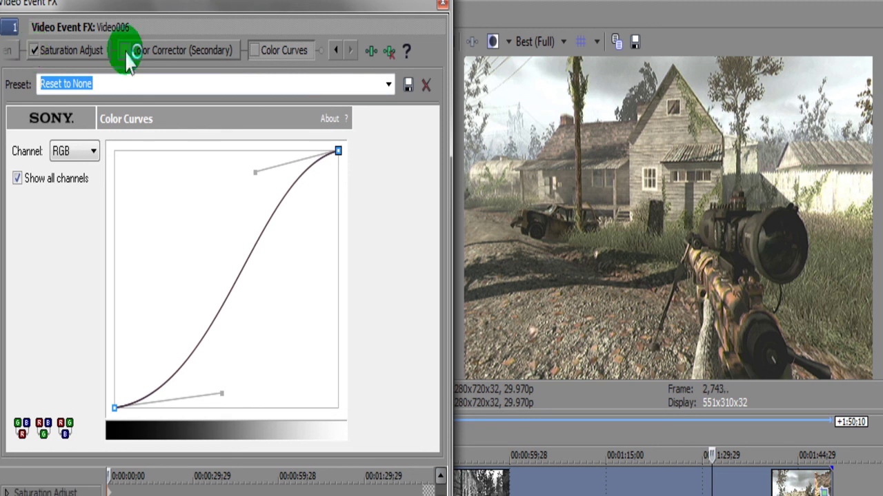
left_click(254, 52)
left_click(605, 293)
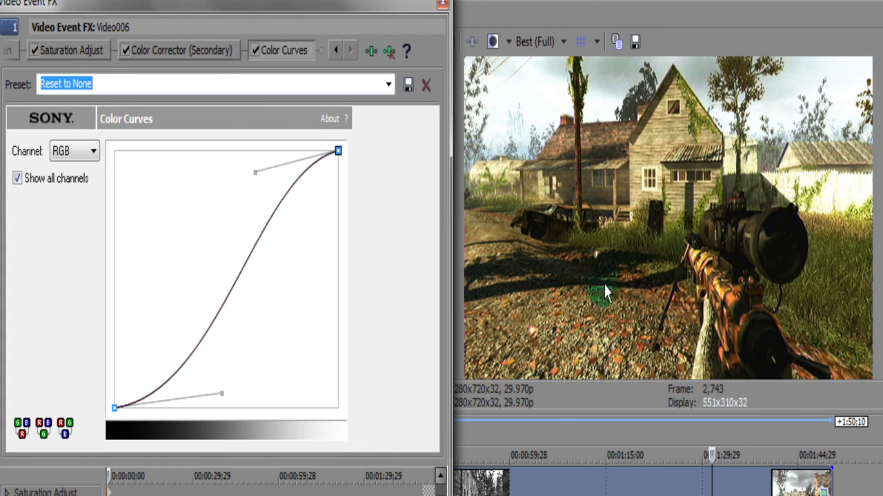